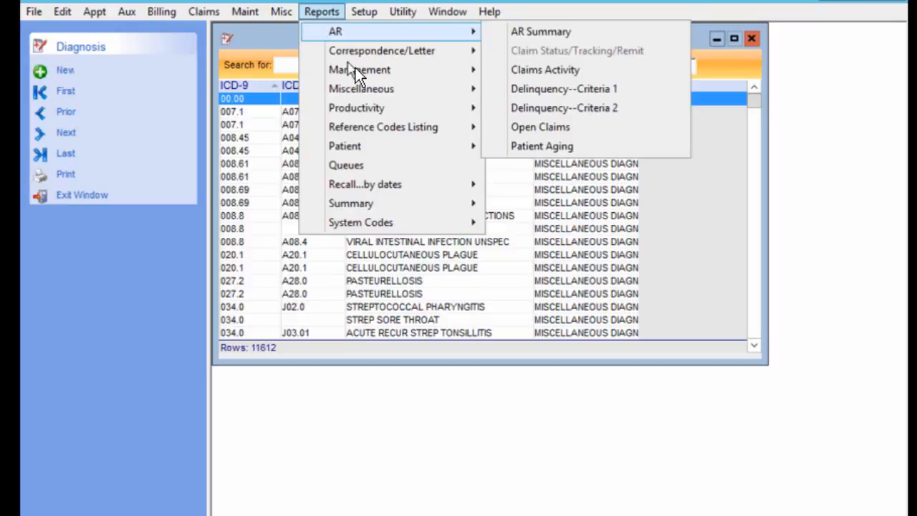
Close the Diagnosis List and open charge entry for the test patient by searching Charges/Payments with the patient number.
mouse_move(355, 67)
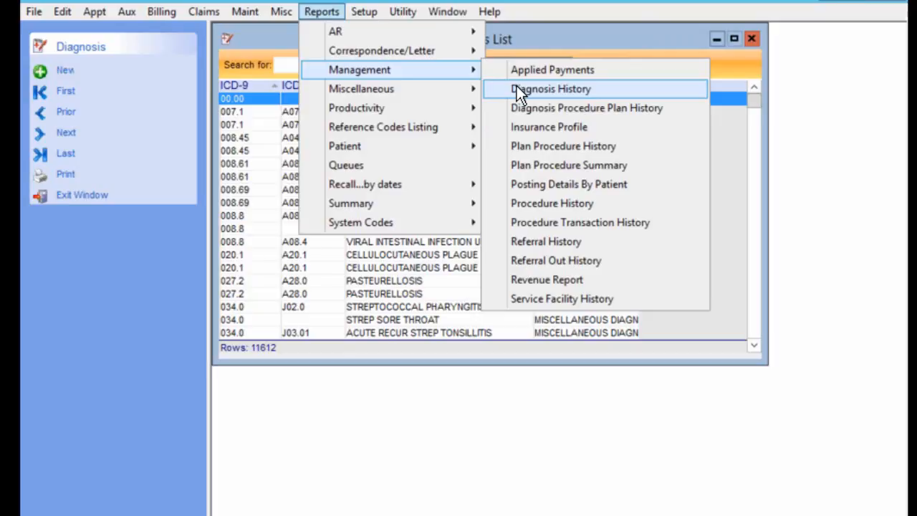
click(406, 427)
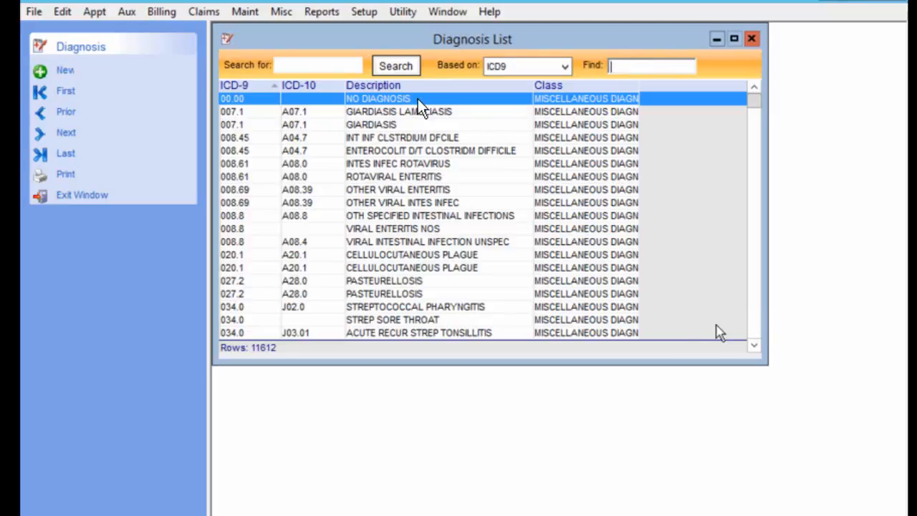
click(752, 38)
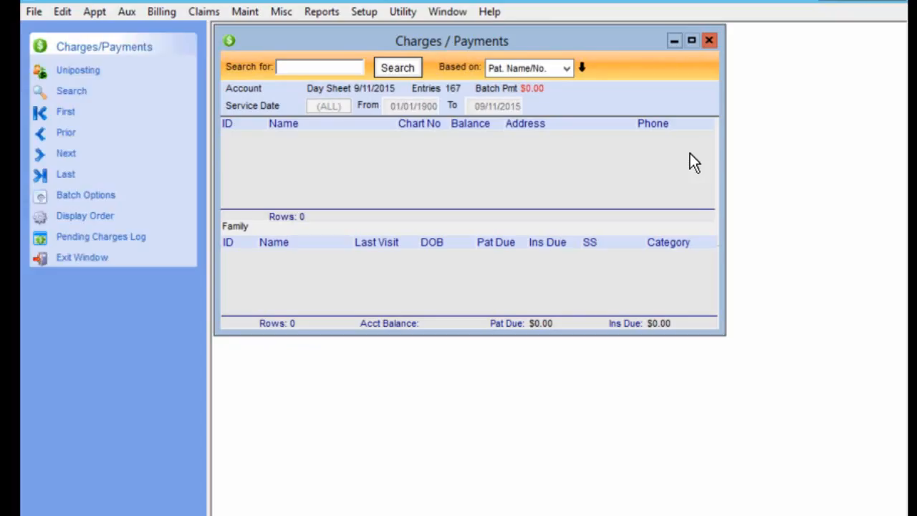
text(7)
key(Return)
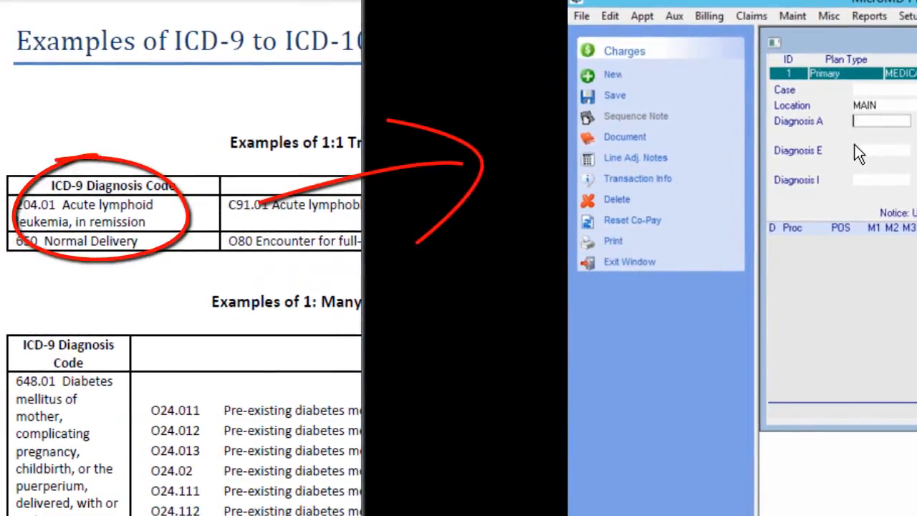
Enter ICD-9 code 204.01 as Diagnosis A and search for it across all diagnosis codes.
text(204)
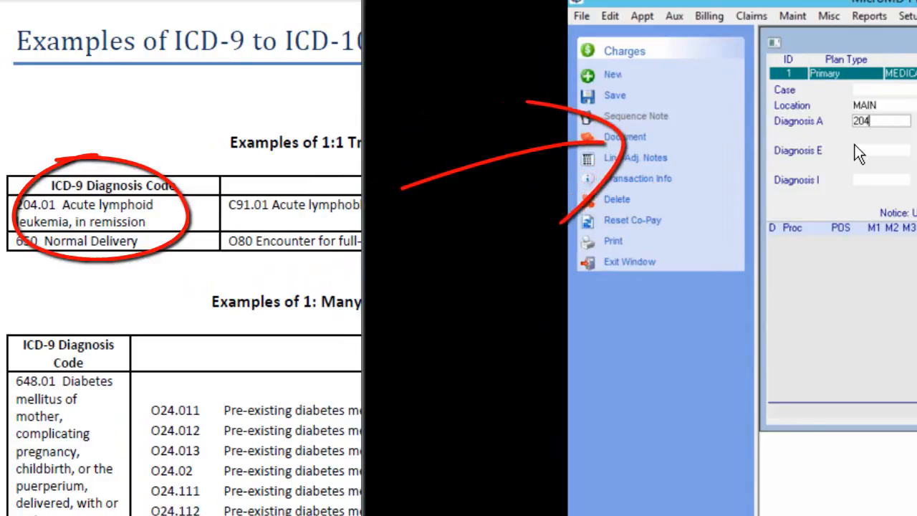
text(.9)
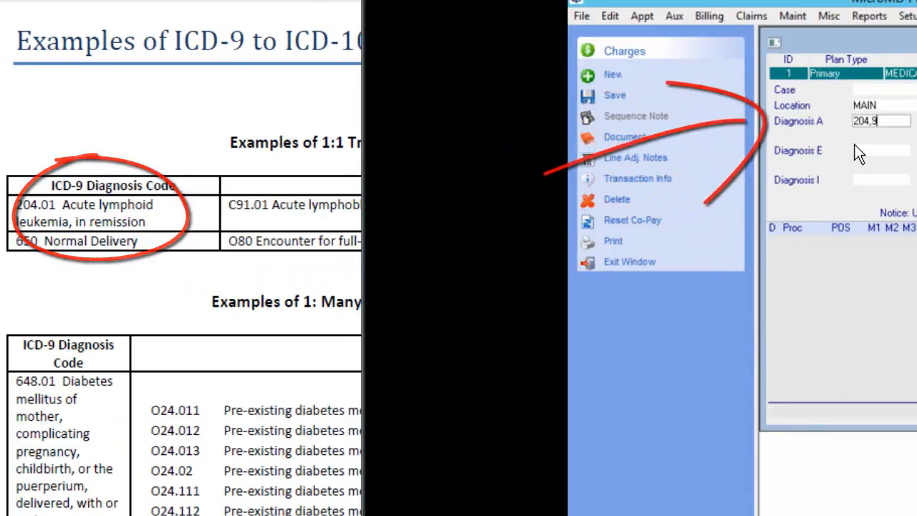
key(BackSpace)
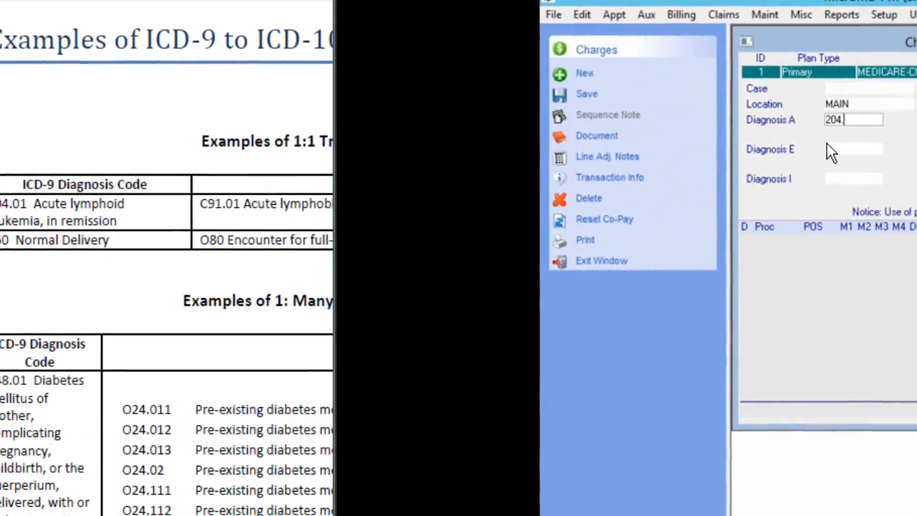
text(01)
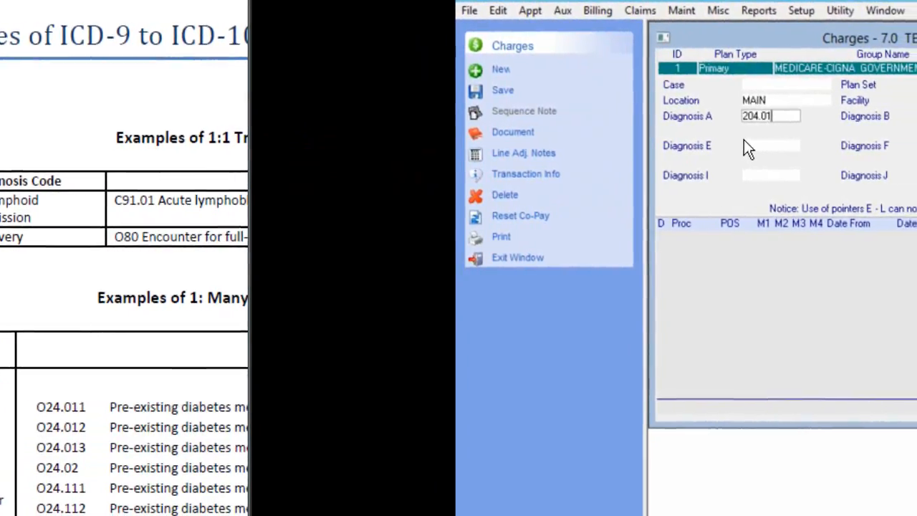
key(Tab)
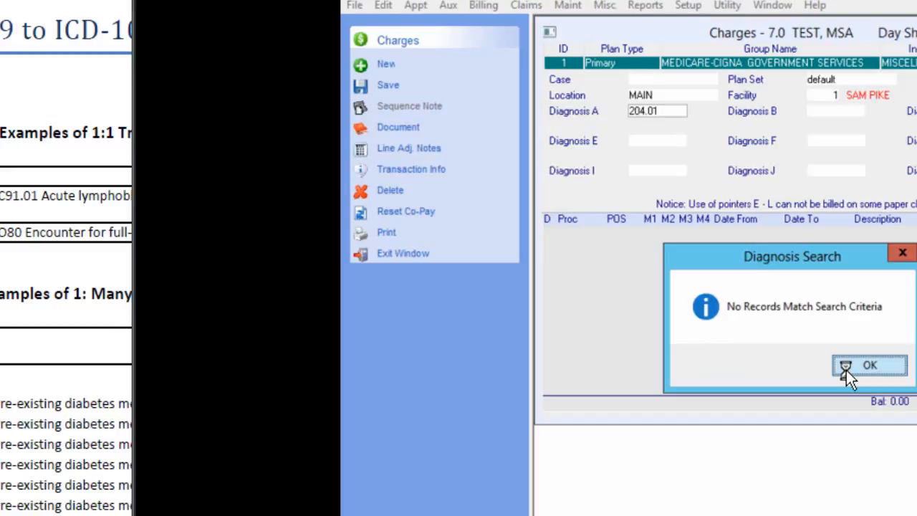
click(846, 370)
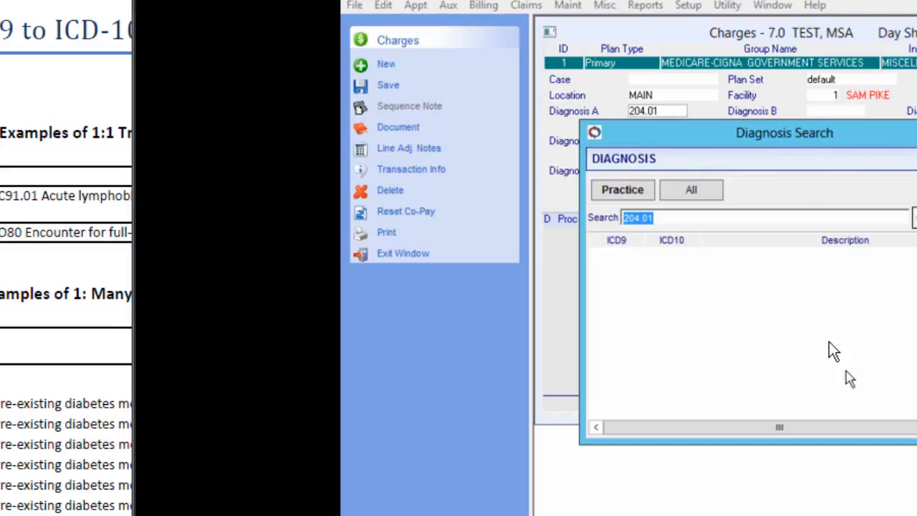
drag(811, 138, 663, 176)
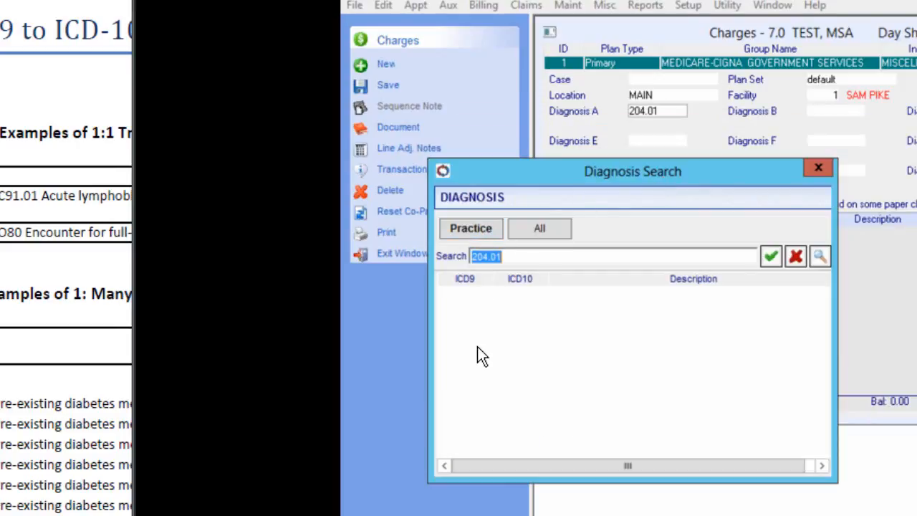
click(531, 230)
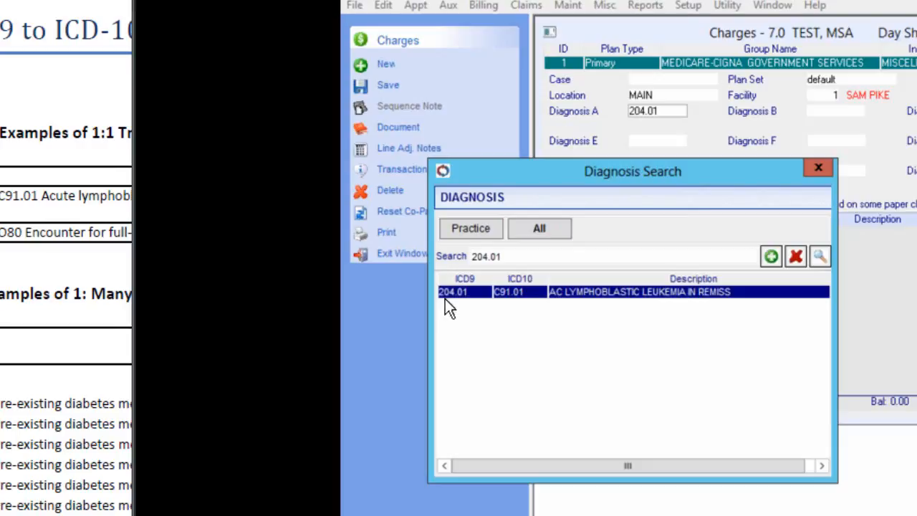
Review the diagnosis detail for ICD-9 code 204.01 without saving it, and close the diagnosis search.
click(768, 260)
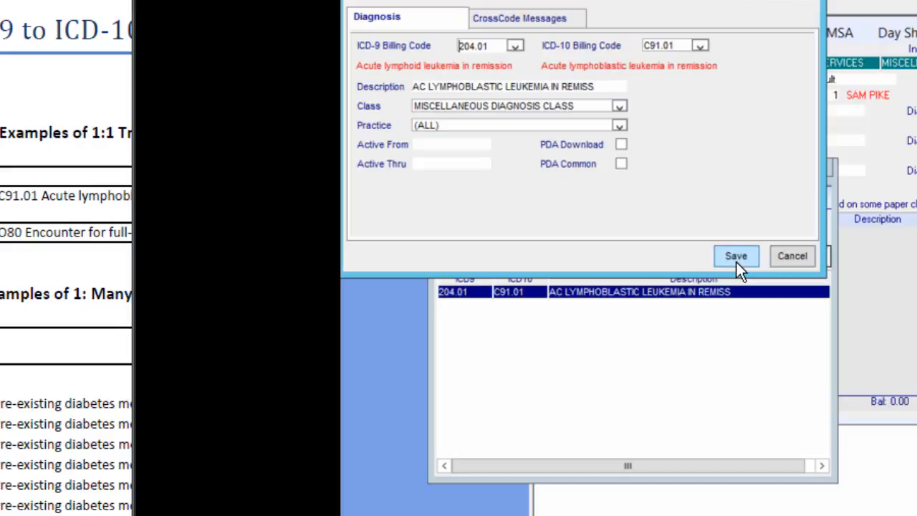
click(783, 260)
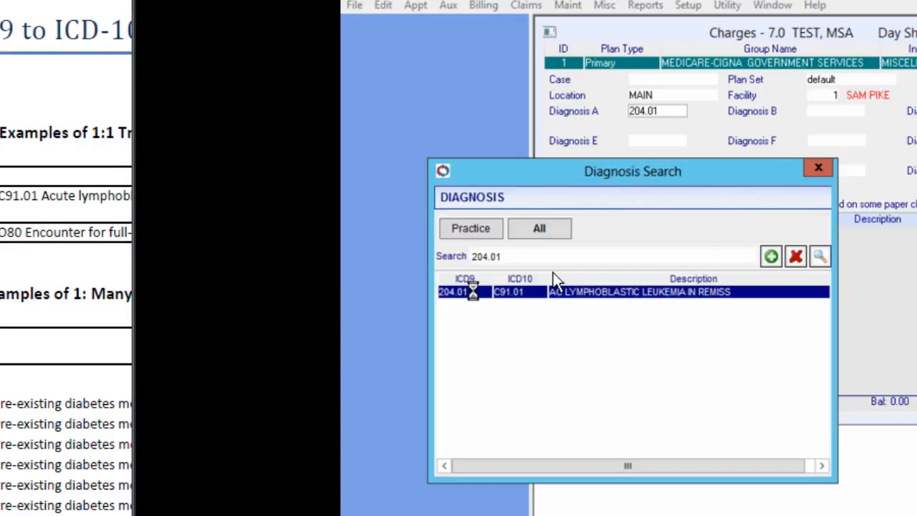
double_click(467, 290)
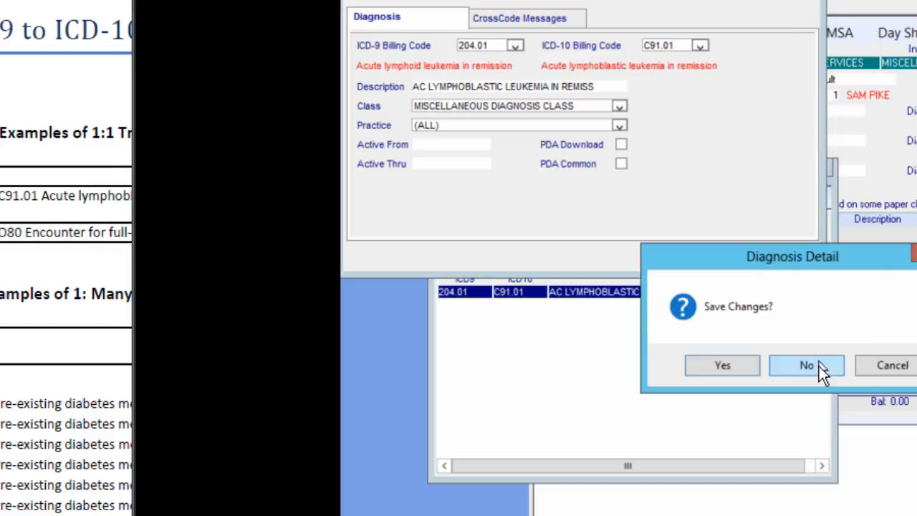
click(819, 366)
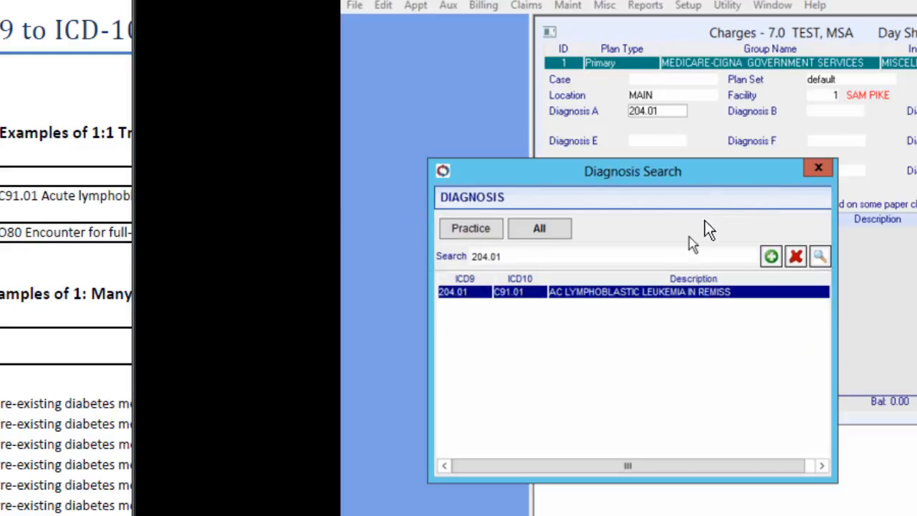
click(817, 169)
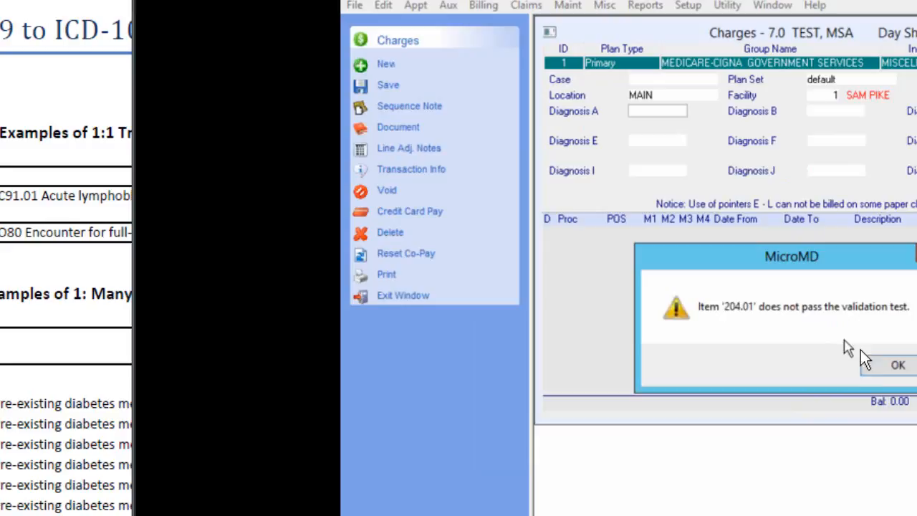
click(896, 369)
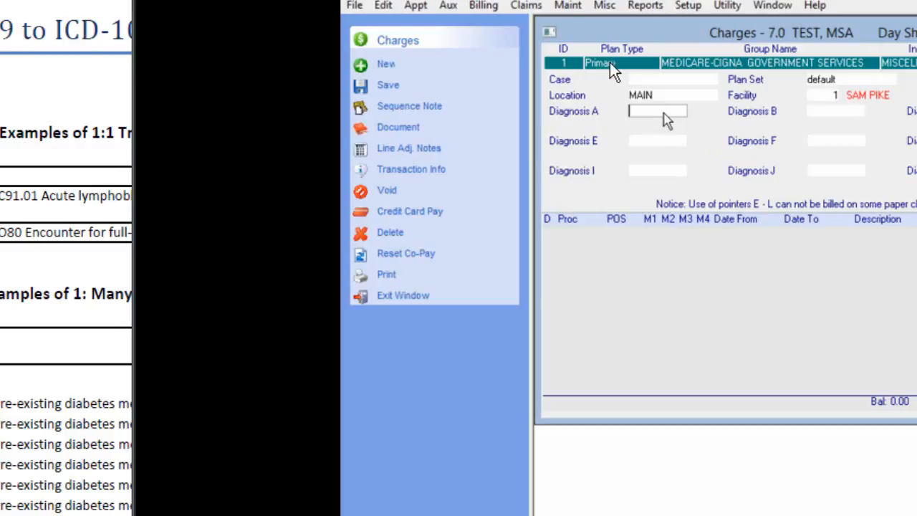
View the practice's Diagnosis List and return to the patient's charge entry.
click(566, 7)
click(583, 28)
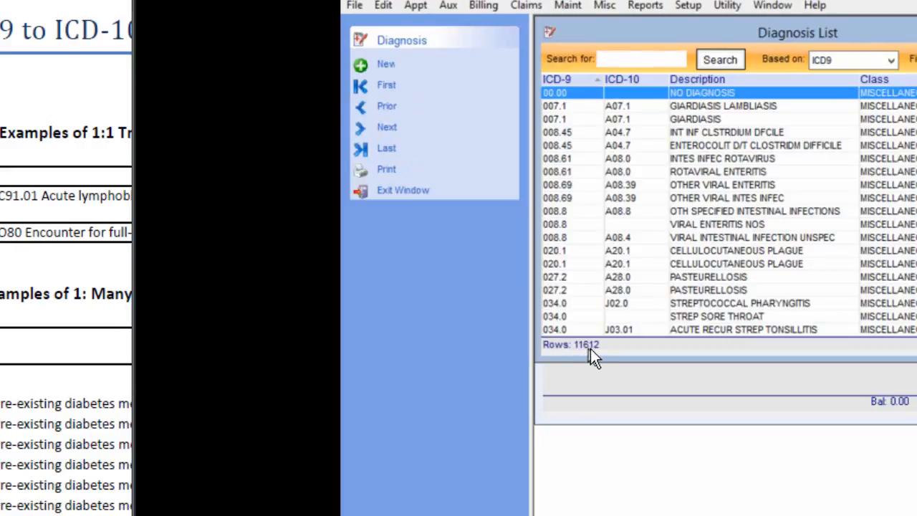
click(418, 192)
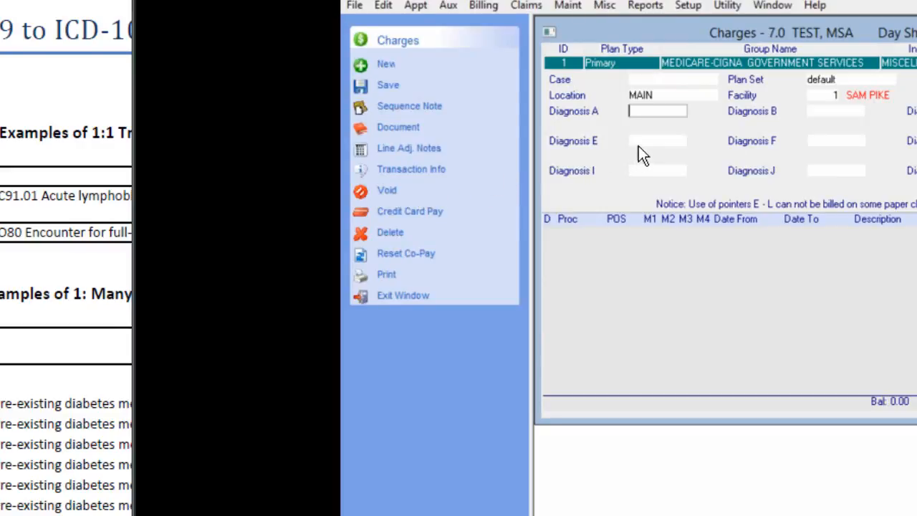
Enter ICD-10 code C91.01 as Diagnosis A and search for it across all diagnosis codes.
text(C91.01)
key(Return)
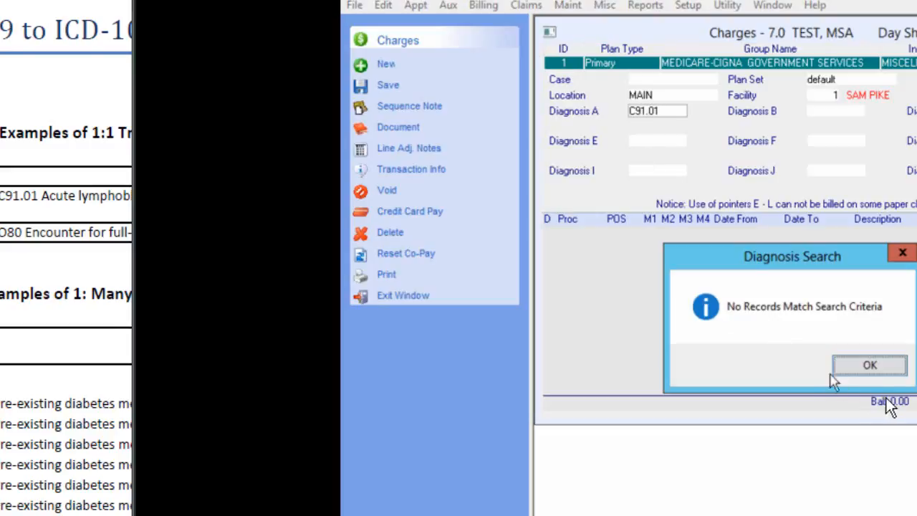
click(870, 366)
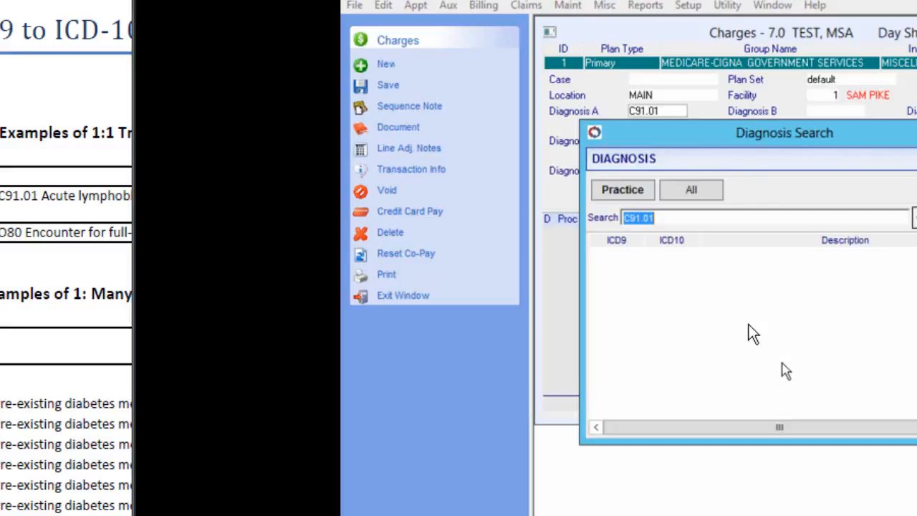
click(703, 196)
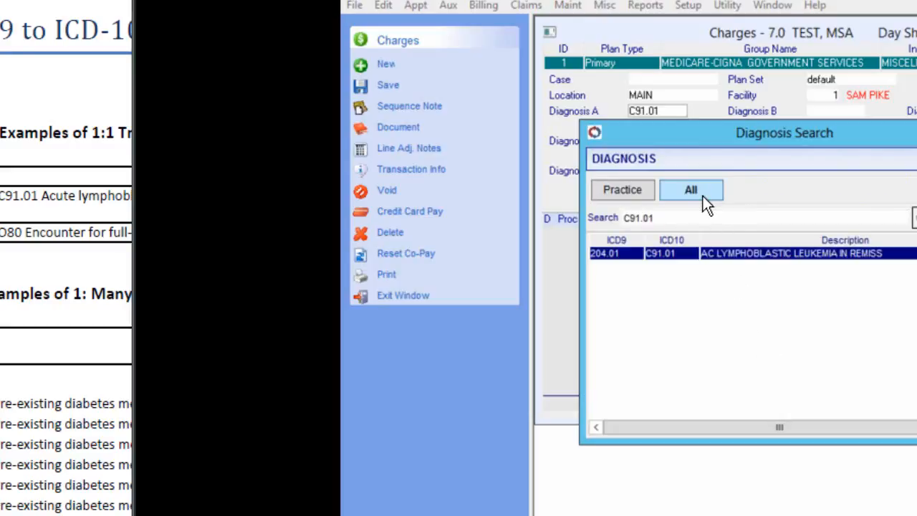
View the diagnosis detail of the C91.01 match, discard it without saving, and close the diagnosis search.
double_click(686, 259)
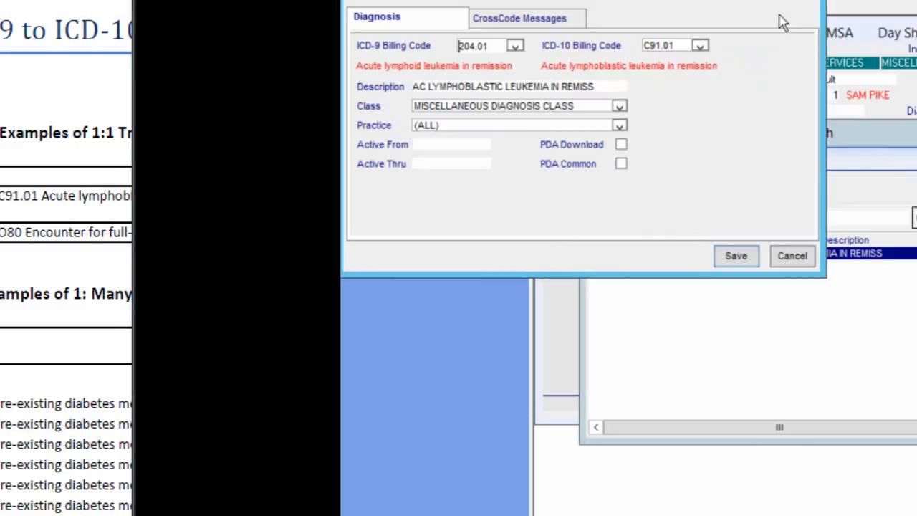
click(811, 1)
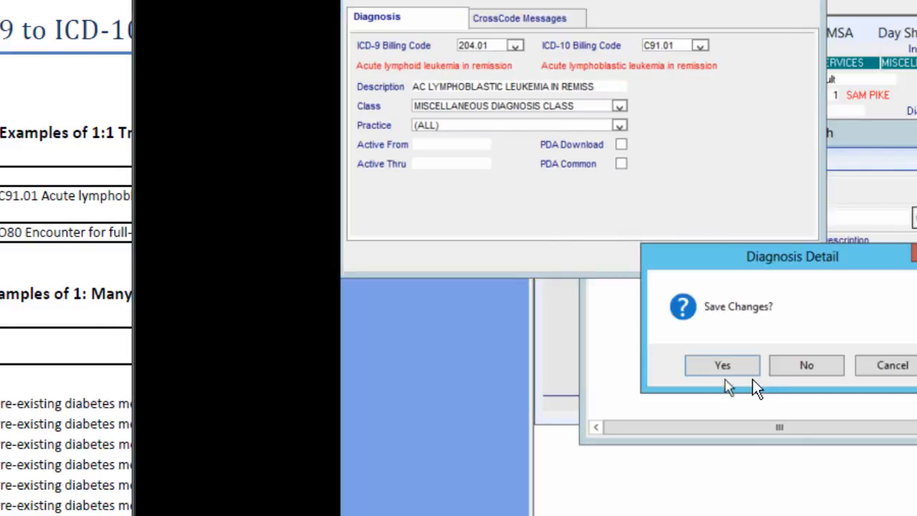
click(792, 366)
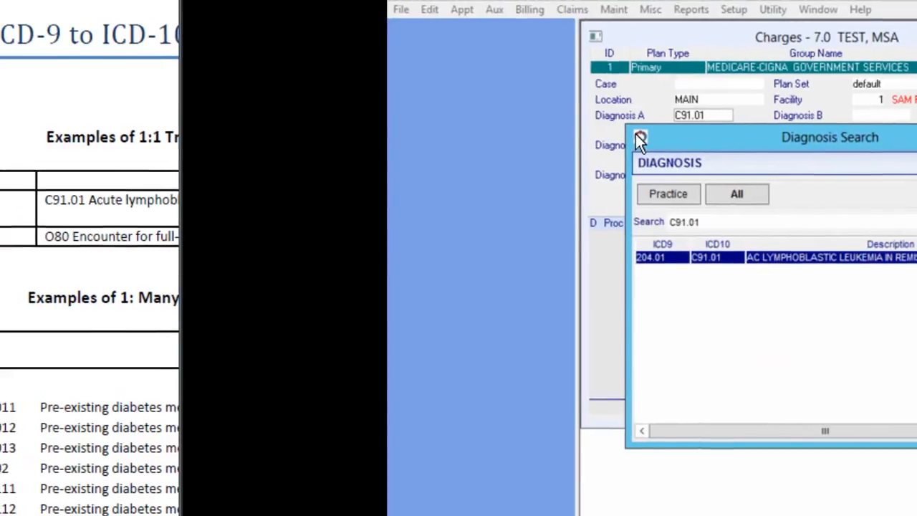
click(640, 138)
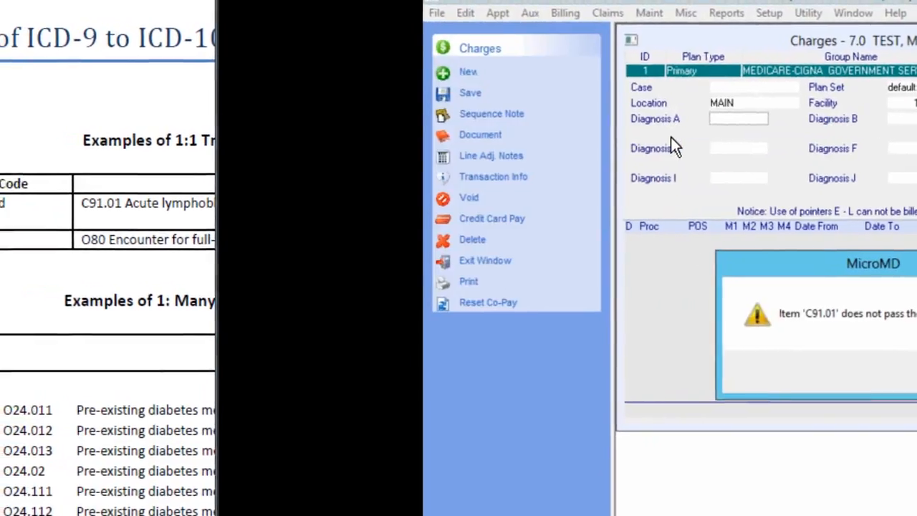
click(913, 374)
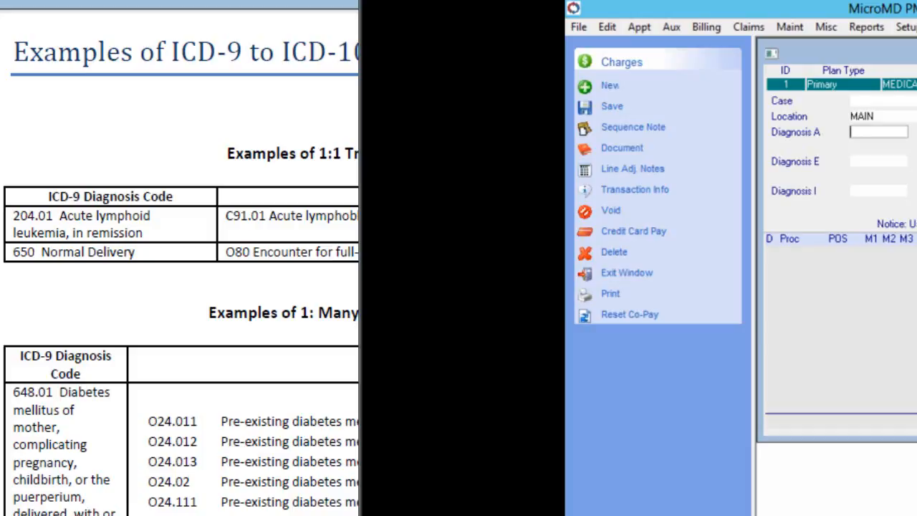
Enter ICD-9 code 648.01 as Diagnosis A and search for it across all diagnosis codes.
text(648)
text(.01)
key(Tab)
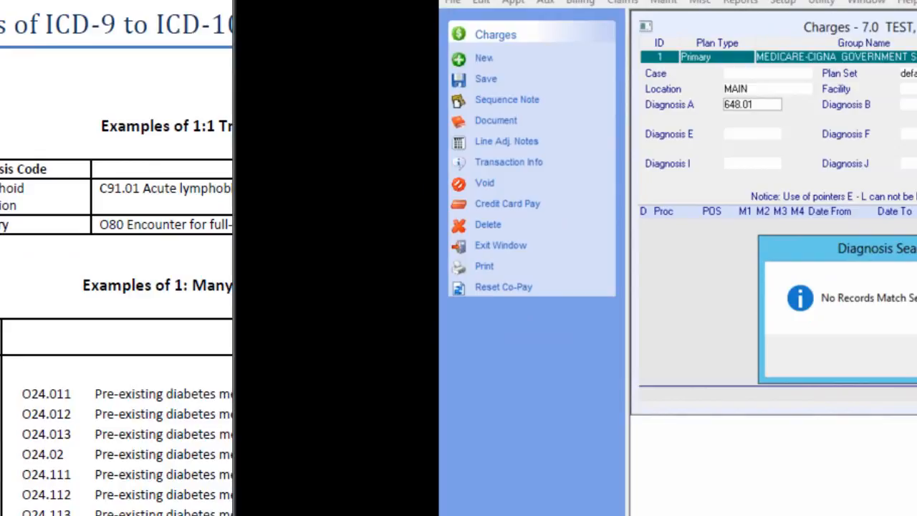
key(Return)
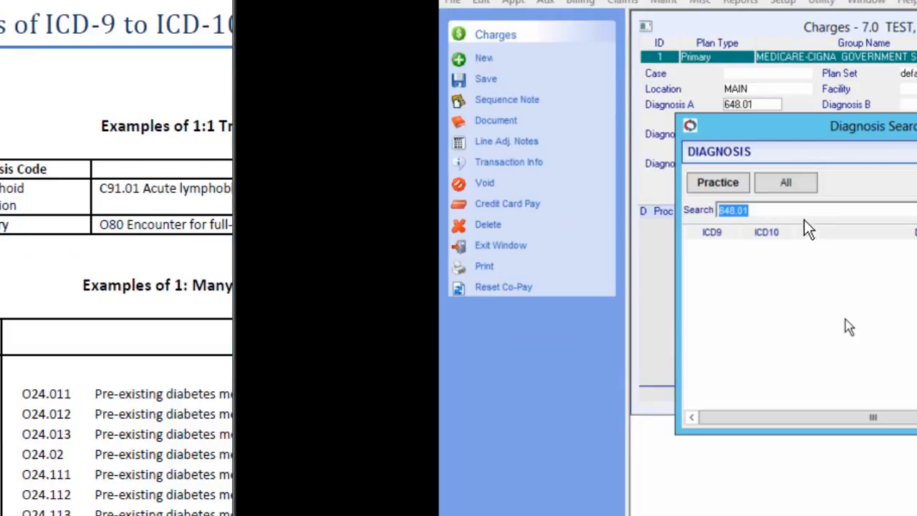
click(793, 180)
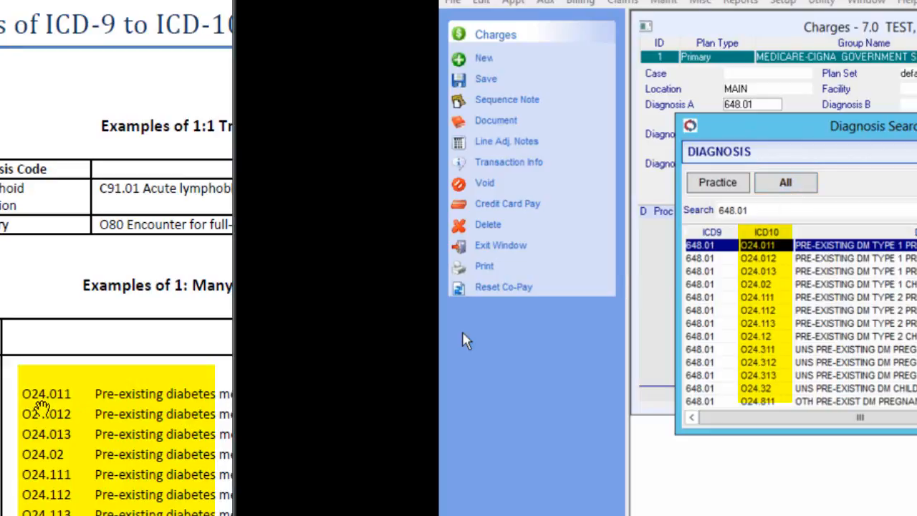
Review the diagnosis detail for the O24.12 match, pre-existing DM type 2 childbirth, and cancel without saving.
click(747, 335)
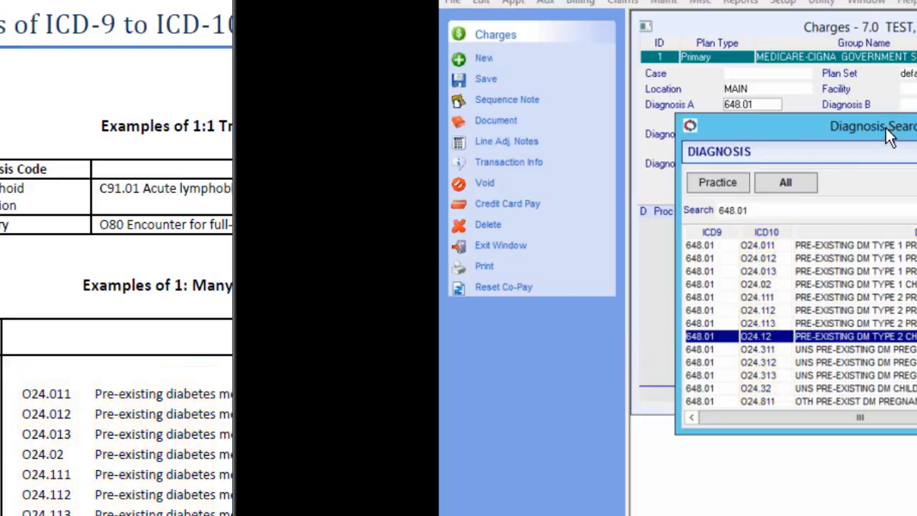
drag(886, 135, 785, 146)
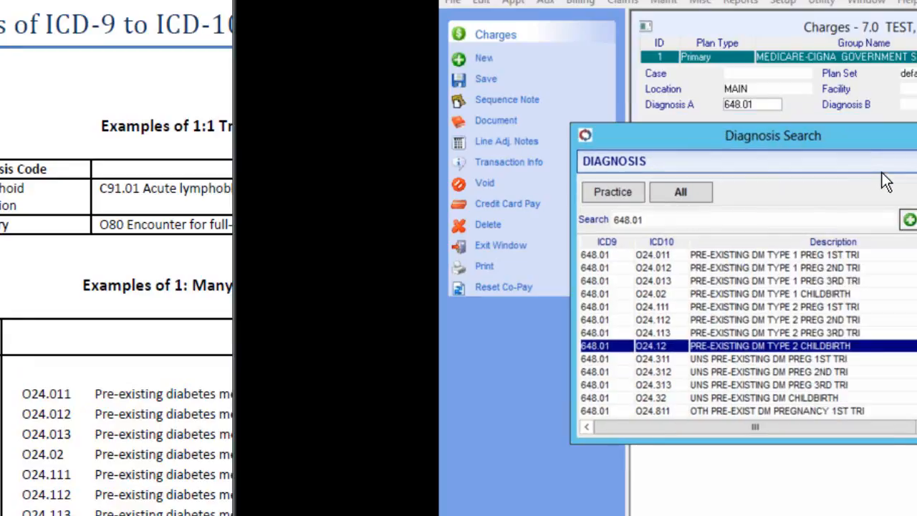
click(908, 222)
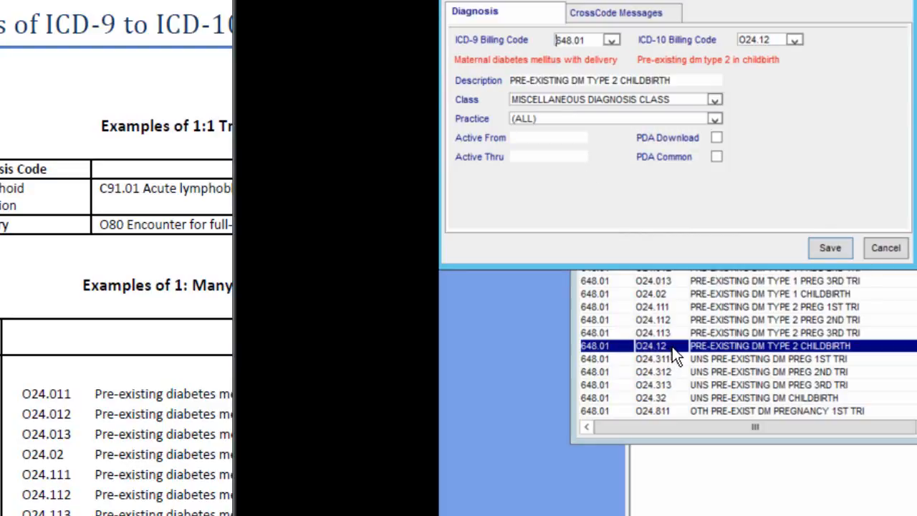
click(886, 248)
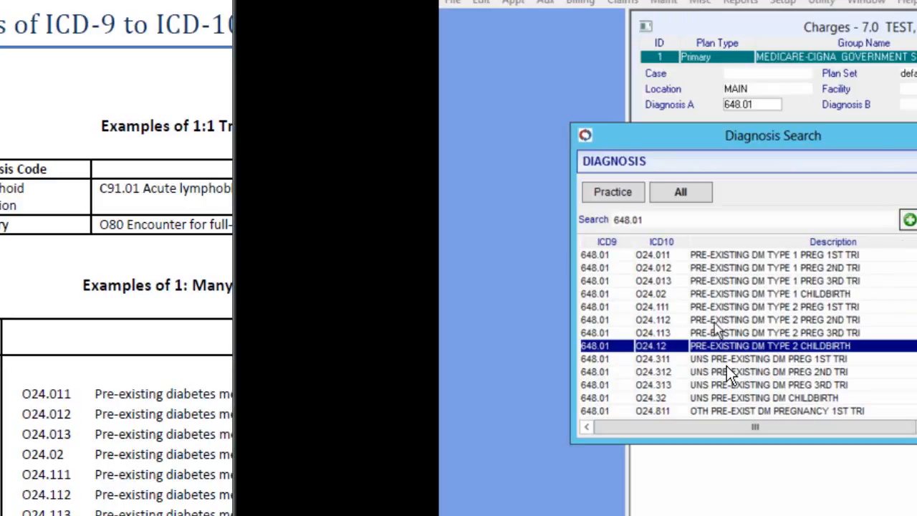
Compare the search for 648.01 between the practice's own diagnosis codes and all diagnosis codes, dismissing the notice.
click(612, 195)
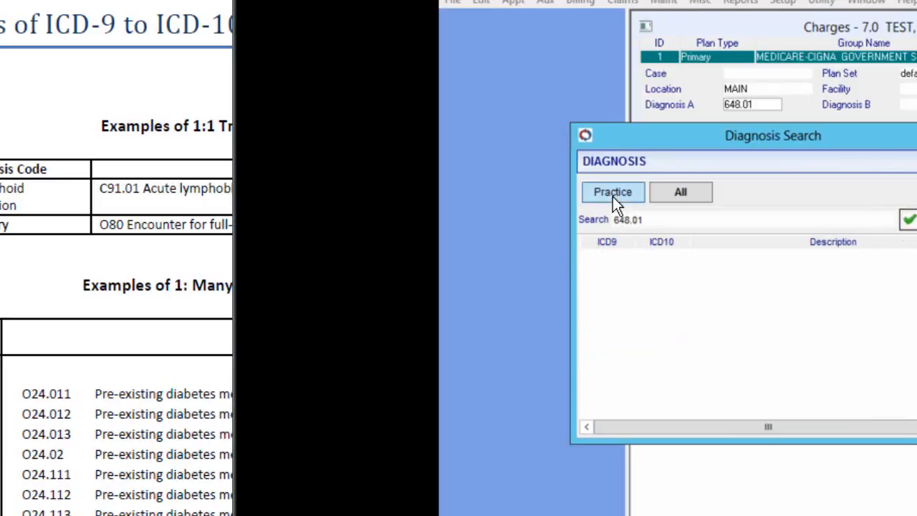
click(676, 198)
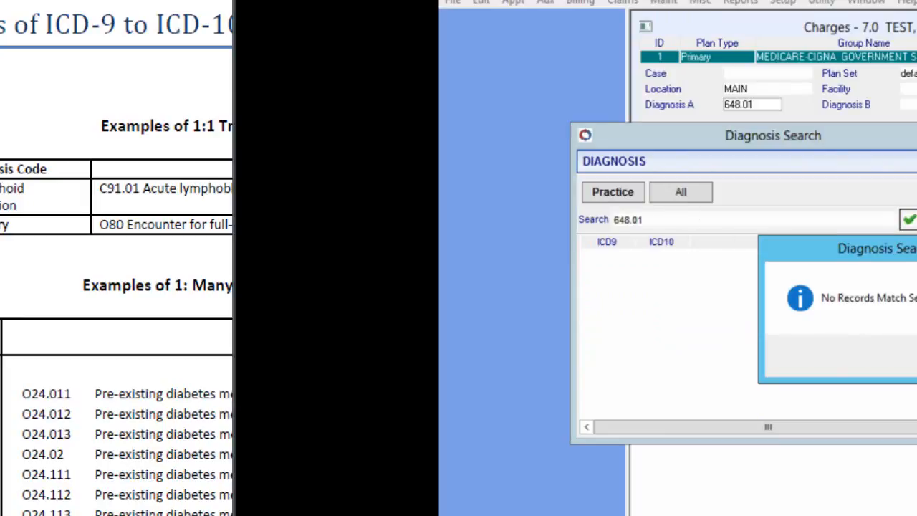
click(916, 356)
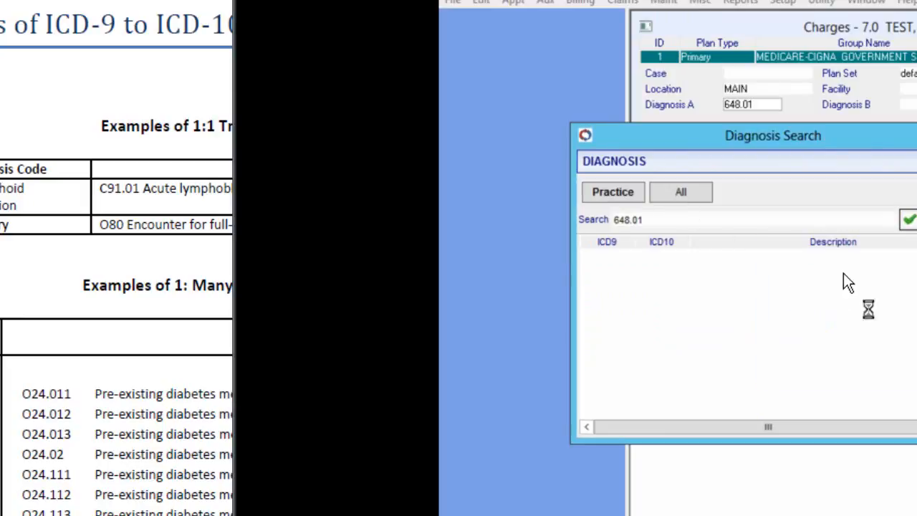
click(683, 197)
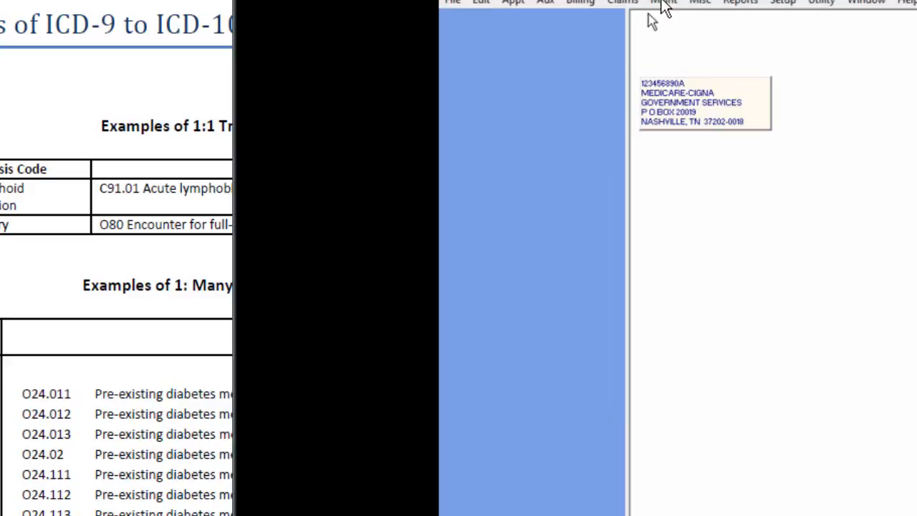
Open the diagnosis maintenance list, highlight the INT INF CLSTRDIUM DFCILE entry to review its ICD-9 and ICD-10 codes, and exit the list.
click(663, 2)
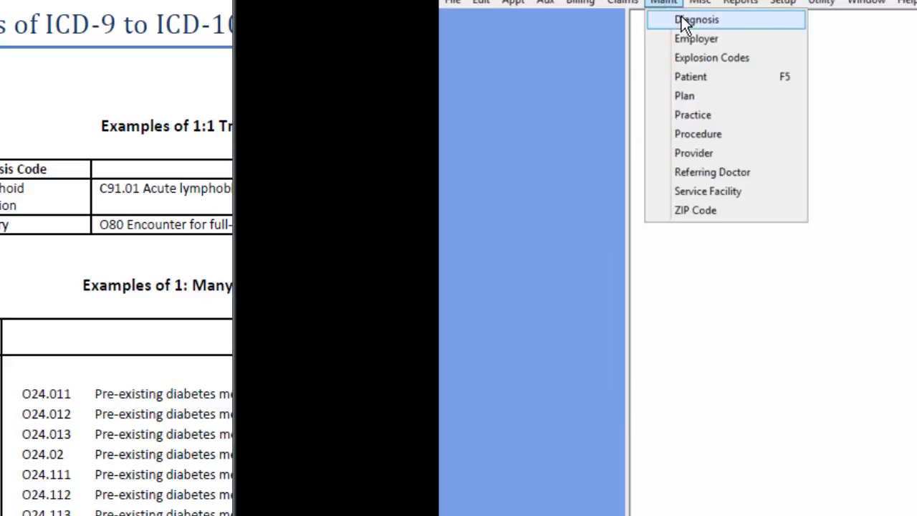
click(684, 21)
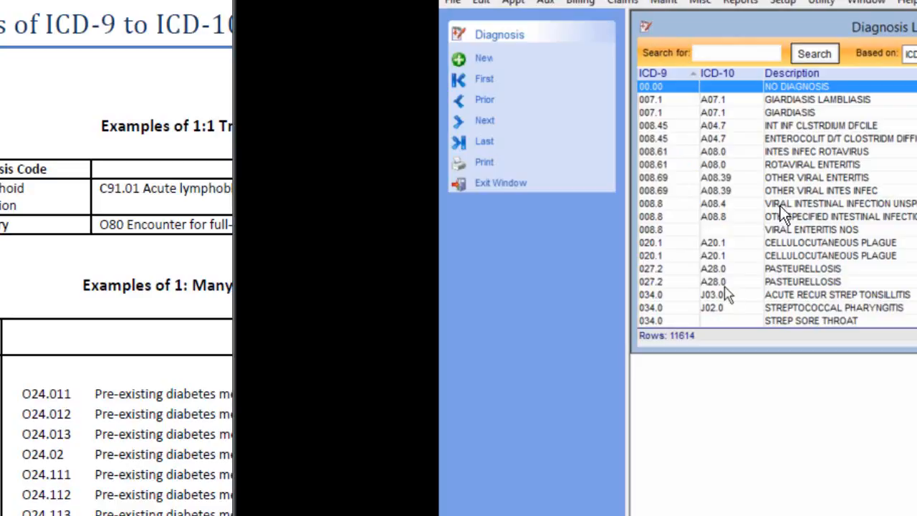
click(666, 126)
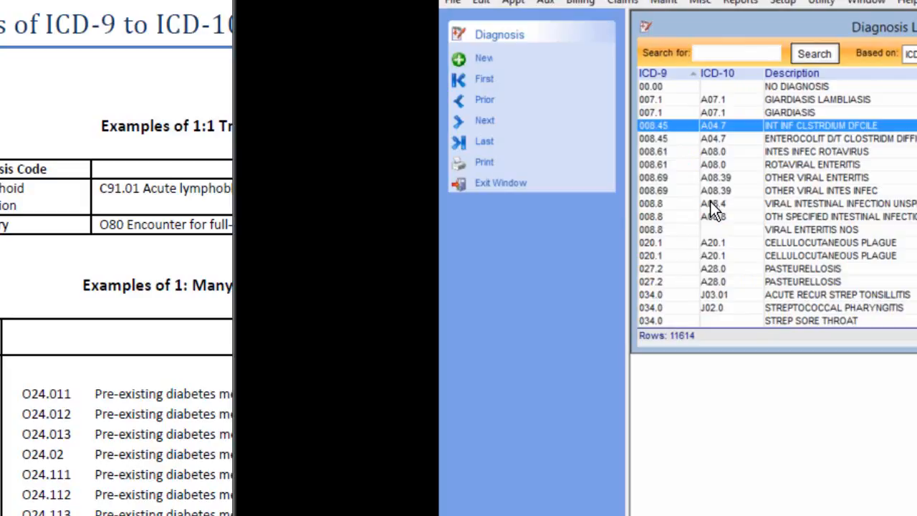
click(501, 183)
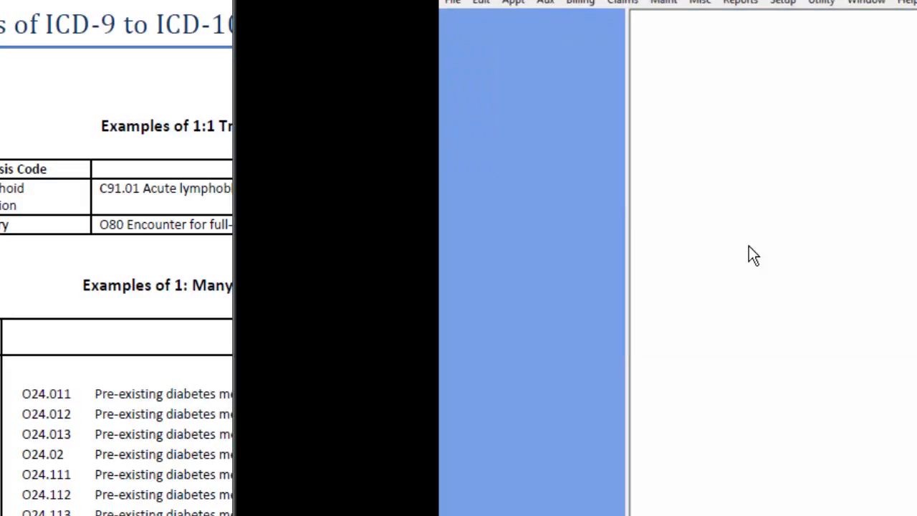